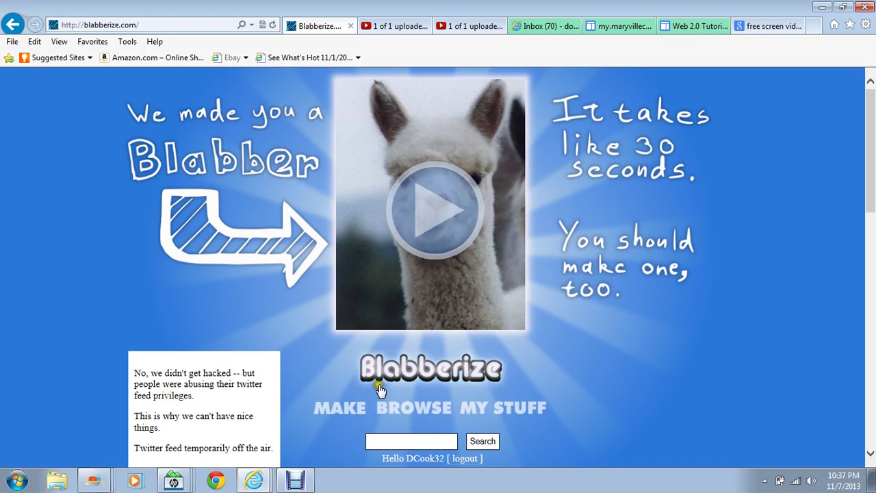
# Start a new Blabber and upload the saint-thomas portrait from the Pictures folder
pyautogui.click(337, 406)
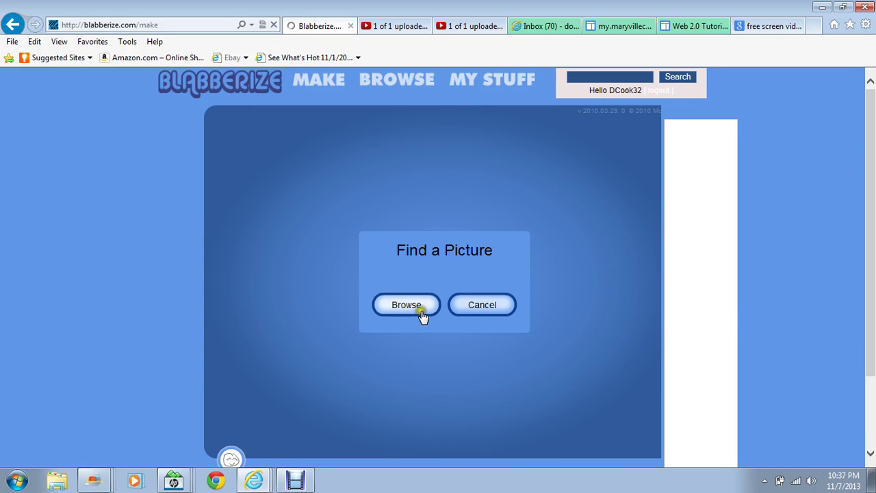
pyautogui.click(421, 311)
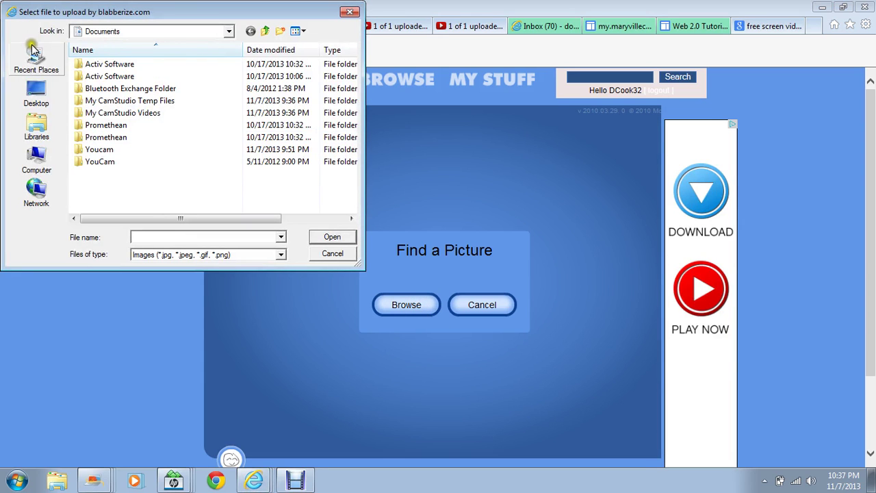
pyautogui.click(32, 48)
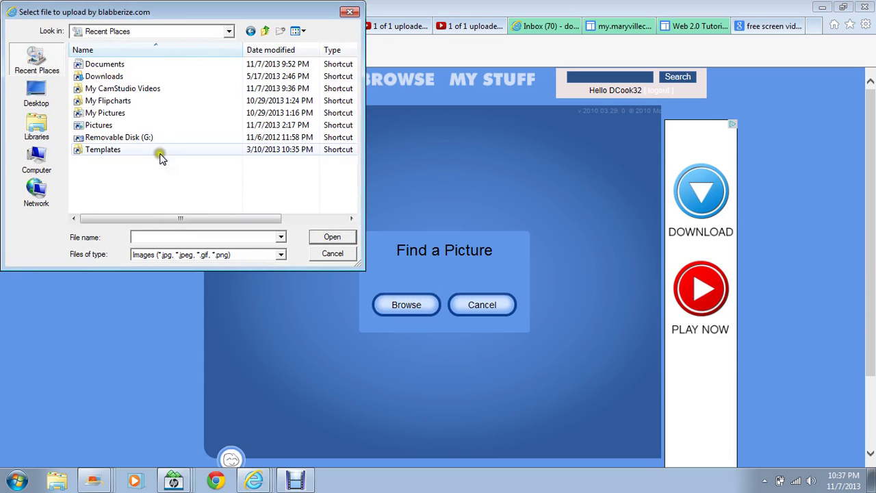
pyautogui.doubleClick(119, 126)
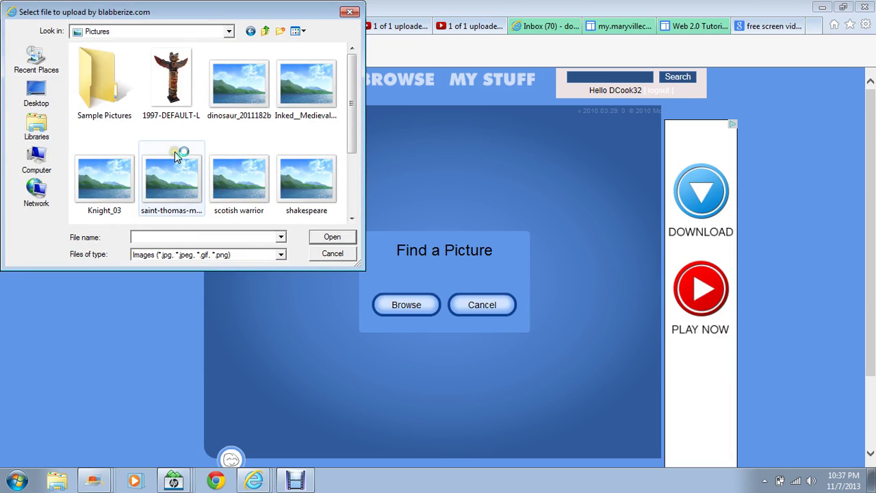
pyautogui.doubleClick(169, 190)
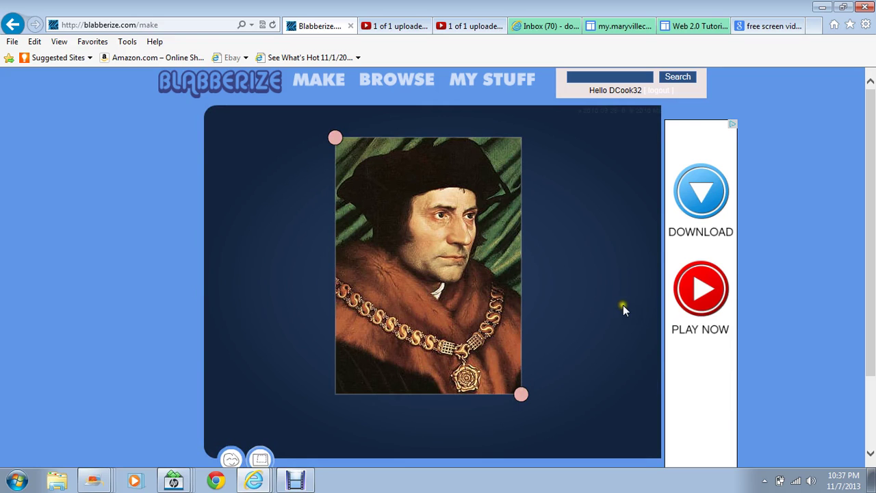
# Keep the full portrait uncropped and advance to the mouth placement step
pyautogui.scroll(-3, 623, 307)
pyautogui.scroll(2, 623, 306)
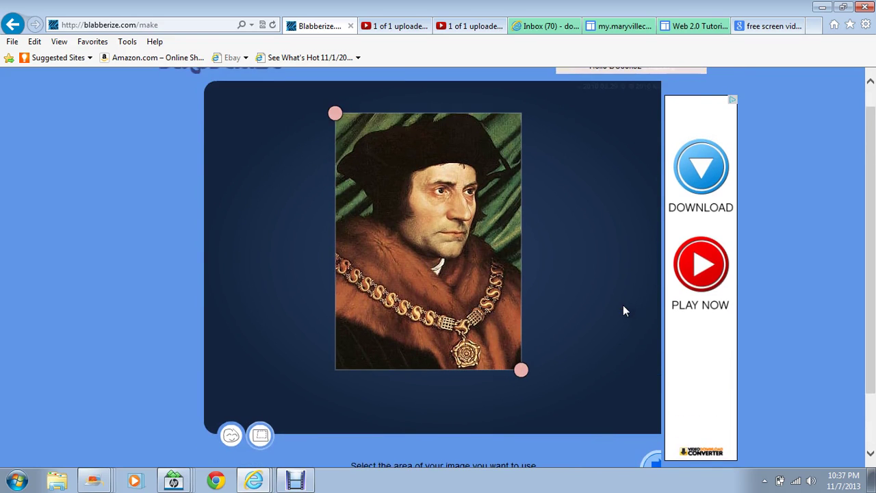
pyautogui.scroll(-1, 622, 310)
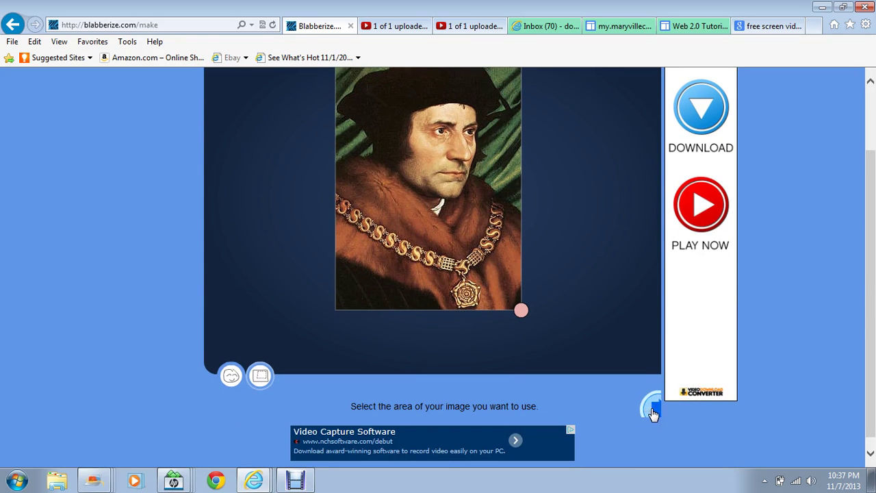
pyautogui.click(653, 413)
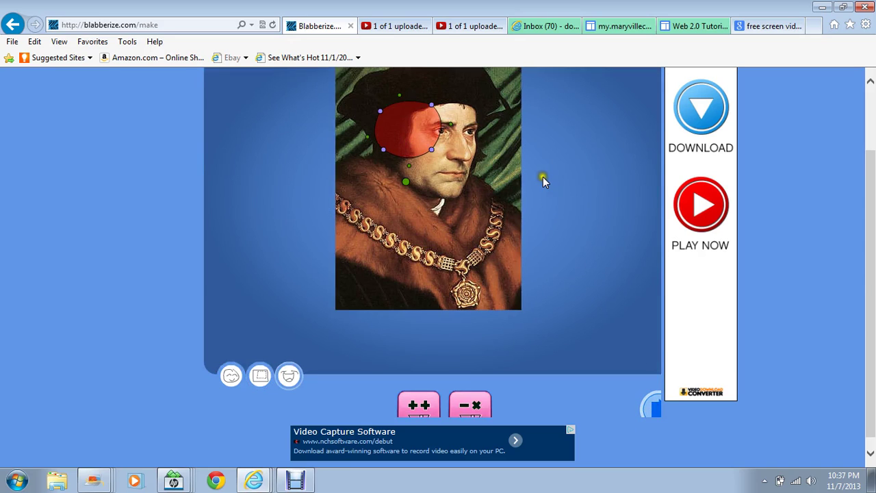
# Move the red mouth shape onto the man's lips and adjust its corner and edge points to fit
pyautogui.scroll(2, 782, 250)
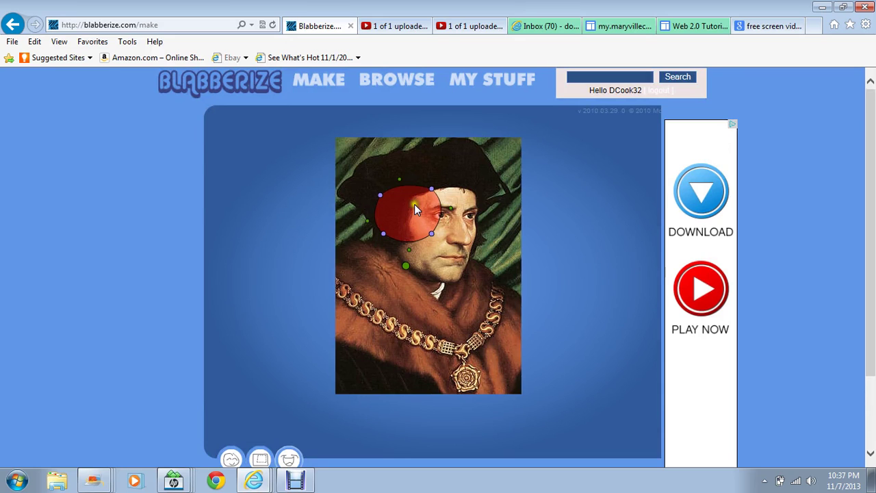
pyautogui.moveTo(414, 204); pyautogui.dragTo(560, 250)
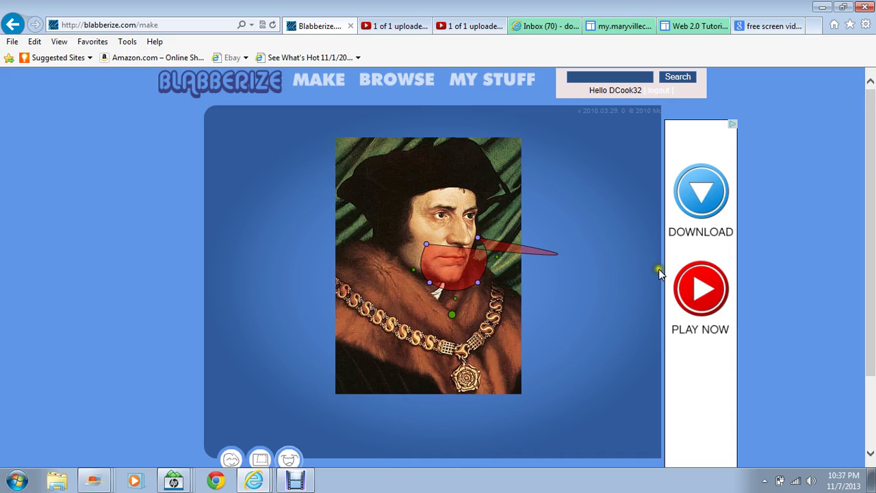
pyautogui.moveTo(558, 253); pyautogui.dragTo(419, 233)
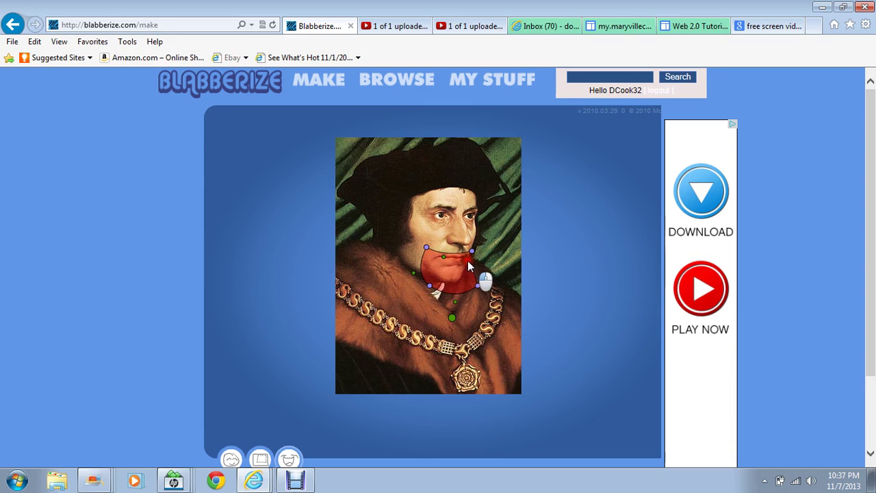
pyautogui.moveTo(469, 267); pyautogui.dragTo(471, 259)
pyautogui.moveTo(478, 283); pyautogui.dragTo(460, 262)
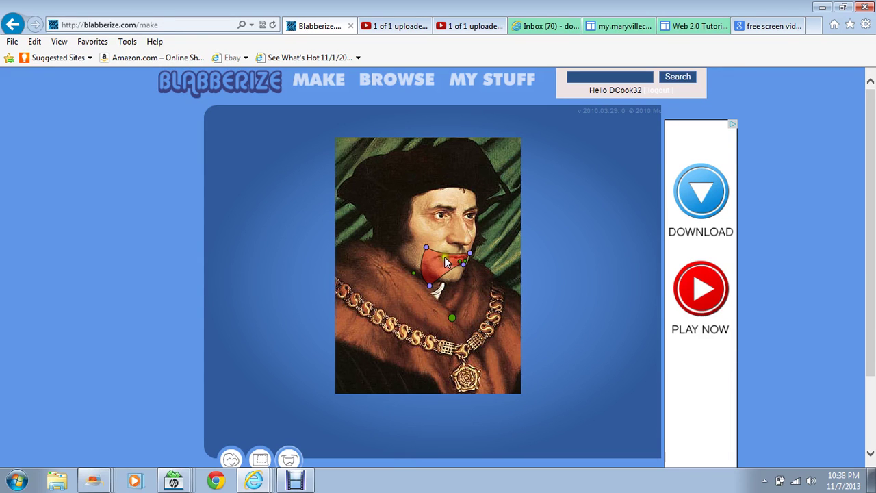
pyautogui.moveTo(429, 253); pyautogui.dragTo(450, 260)
pyautogui.moveTo(451, 315); pyautogui.dragTo(454, 262)
pyautogui.scroll(-3, 571, 323)
# Choose the microphone as the sound source and allow the site microphone access
pyautogui.click(650, 392)
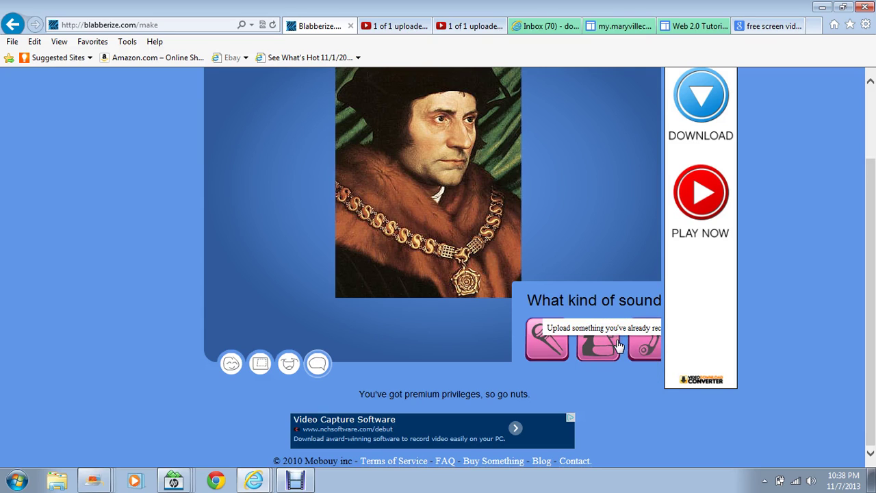
pyautogui.click(538, 348)
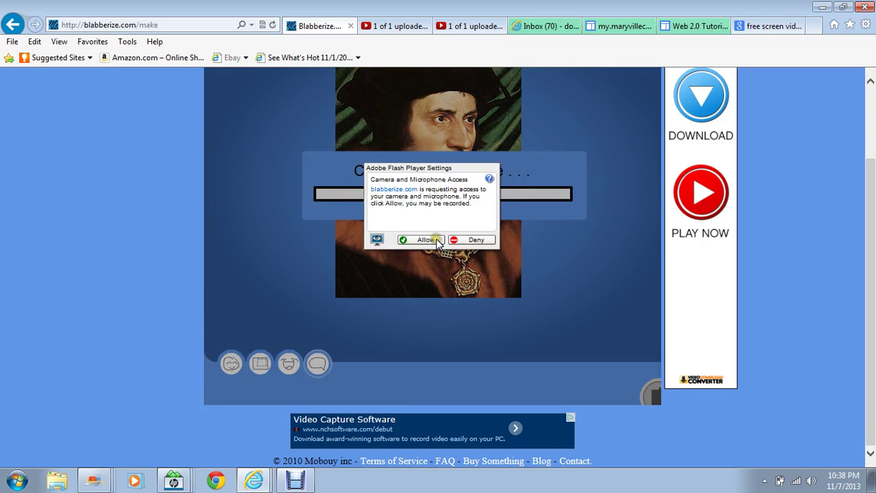
pyautogui.click(425, 239)
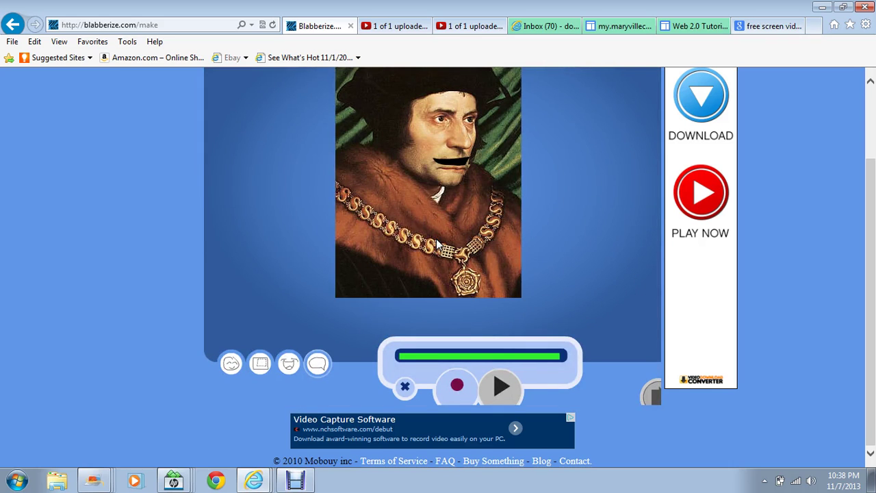
# Record a short voice clip through the microphone
pyautogui.click(435, 334)
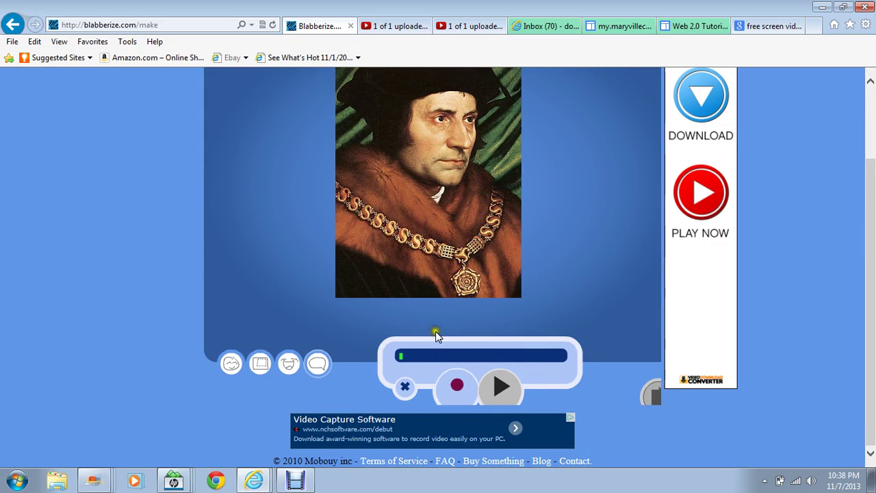
pyautogui.click(458, 390)
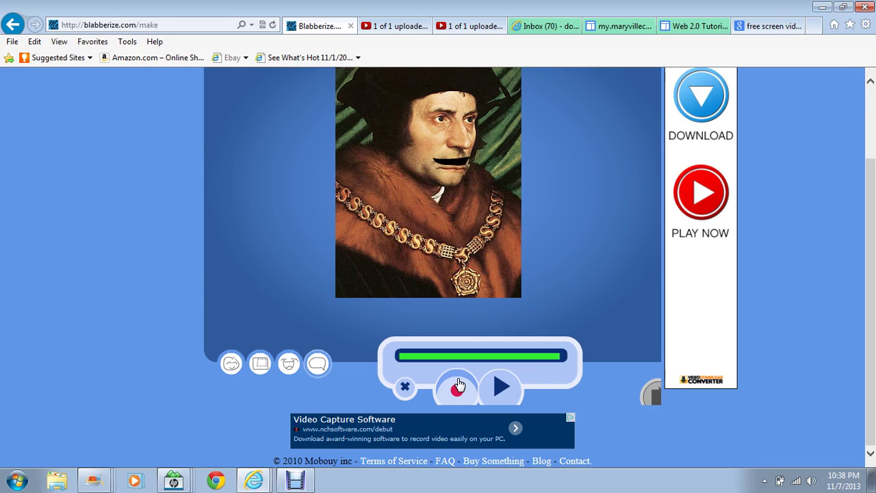
pyautogui.click(459, 387)
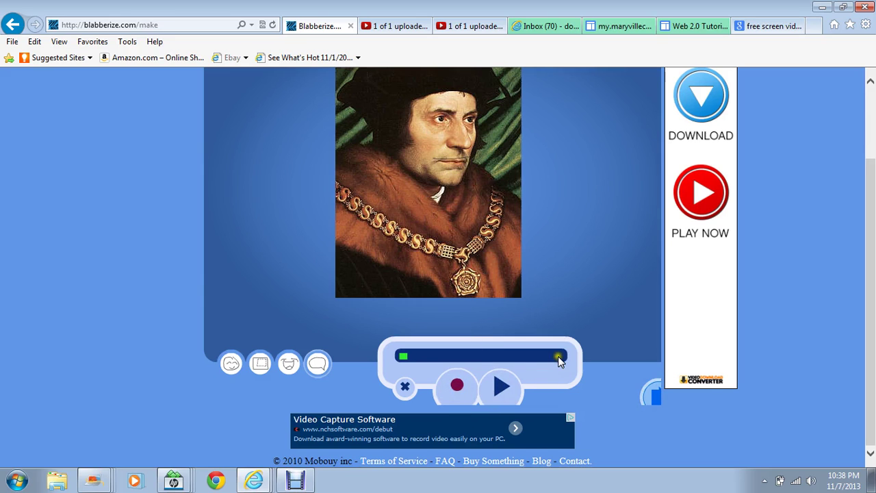
# Play back the recorded clip to check it, then continue to the save form
pyautogui.click(494, 381)
pyautogui.click(496, 387)
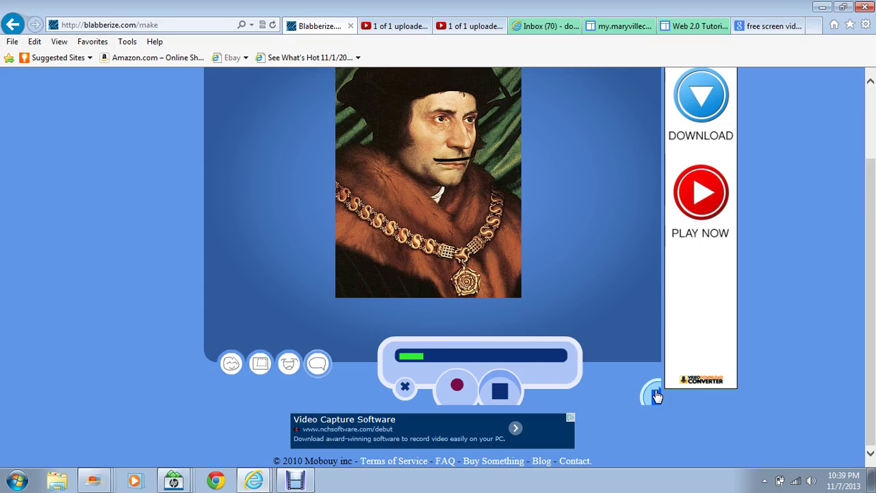
pyautogui.click(493, 393)
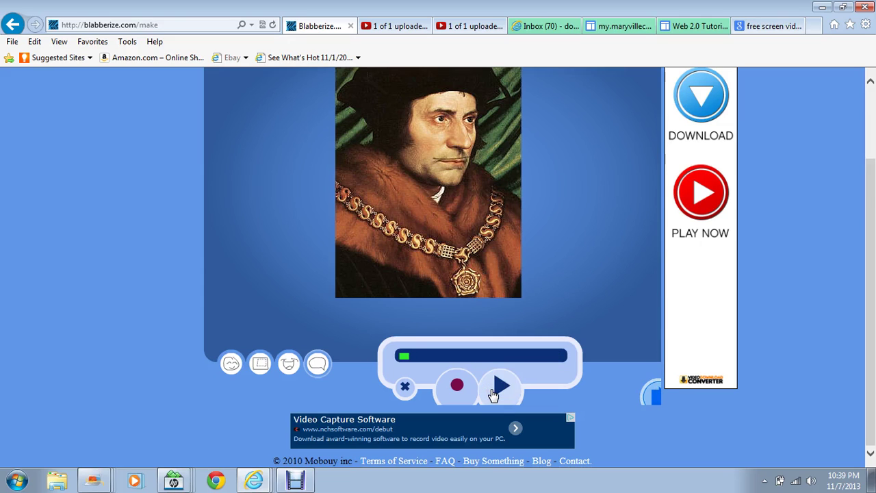
pyautogui.click(654, 397)
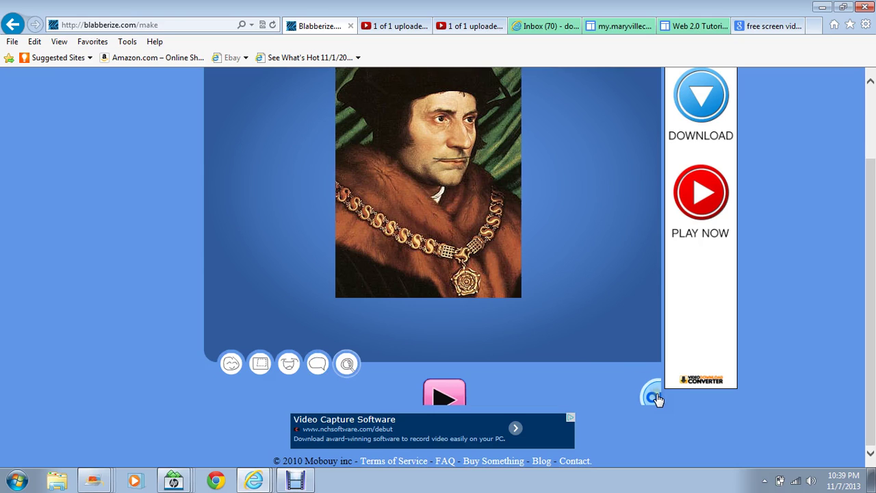
pyautogui.click(655, 397)
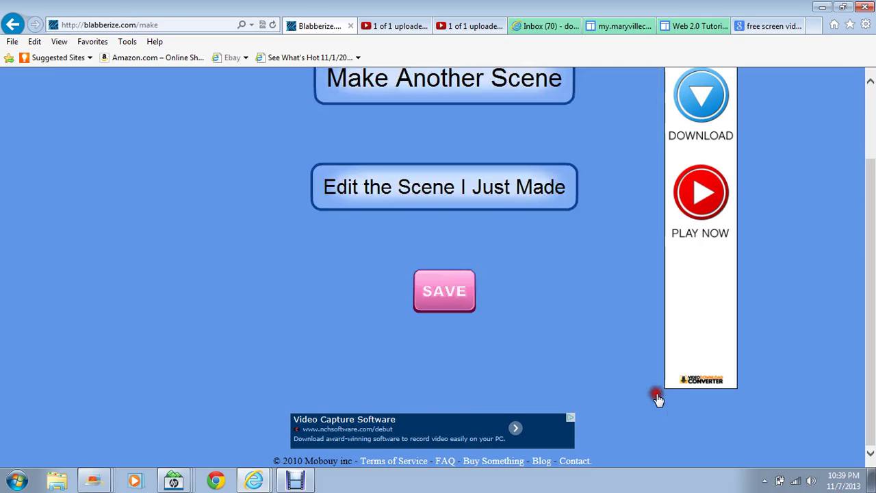
pyautogui.click(442, 291)
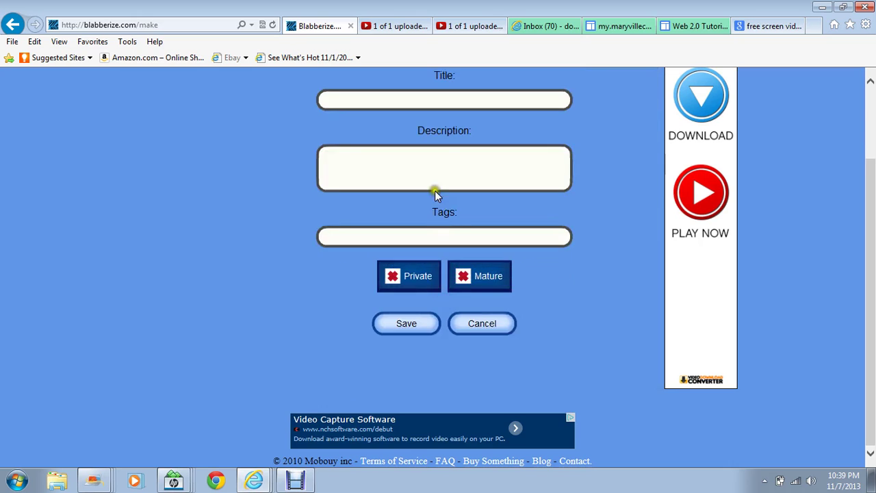
# Save the Blabber with title 'Saint T', description 'Satint T is sad' and tag 'Saint Thomas'
pyautogui.click(434, 196)
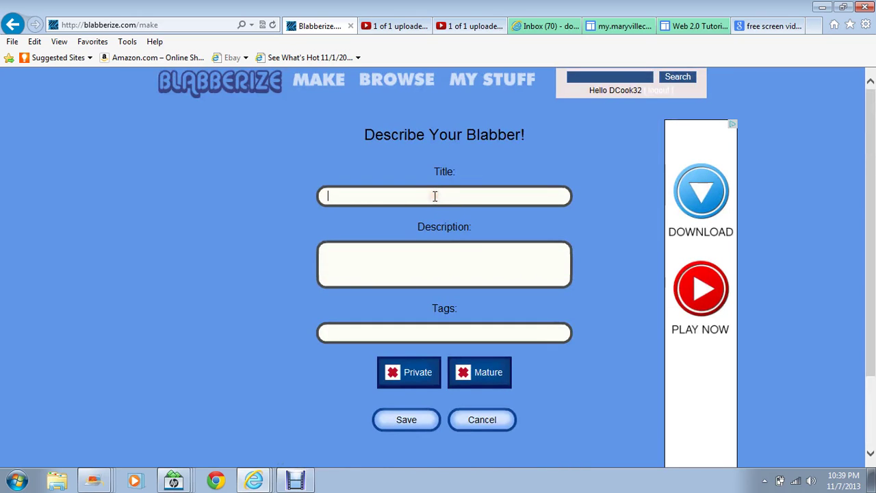
pyautogui.write('Saint T')
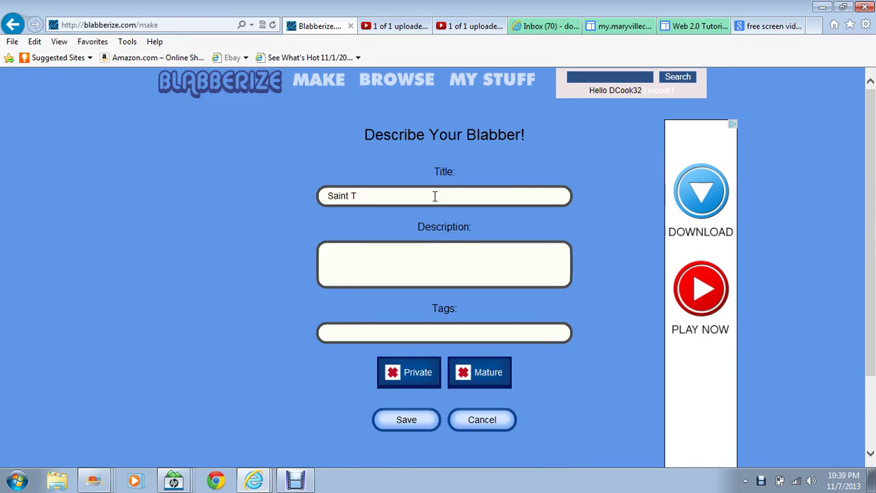
pyautogui.click(430, 245)
pyautogui.write('Satint T is sad')
pyautogui.click(414, 332)
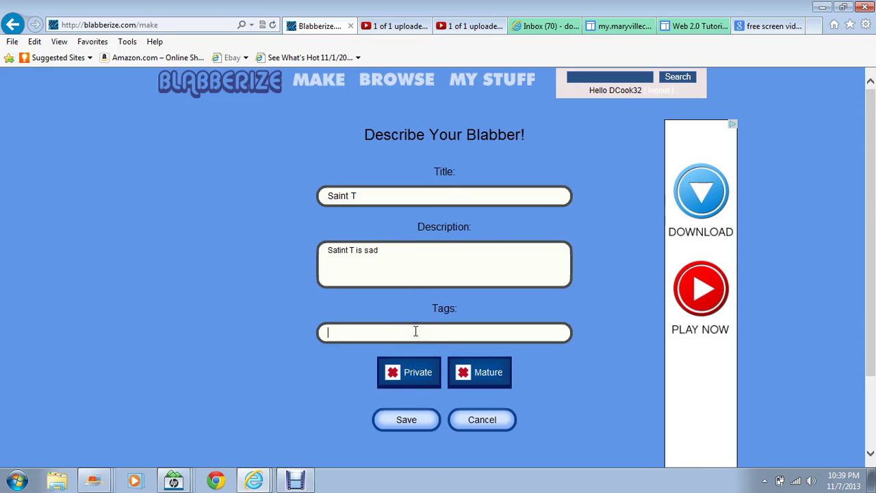
pyautogui.write('Saint Thomas')
pyautogui.click(408, 418)
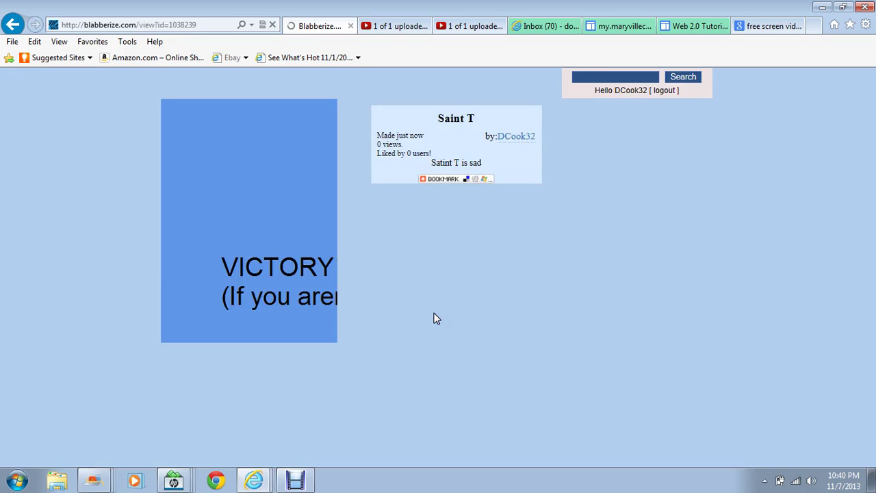
# Open the Share it! page showing the Blabber's link and embed code
pyautogui.click(481, 219)
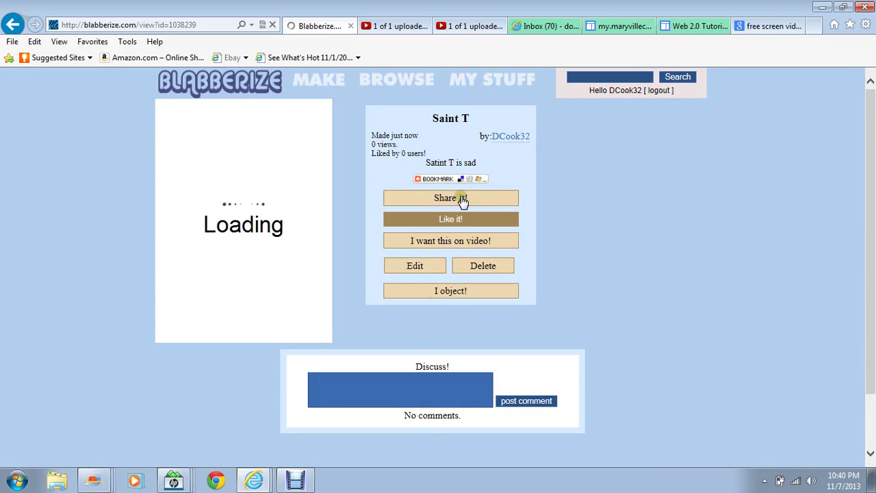
pyautogui.click(464, 199)
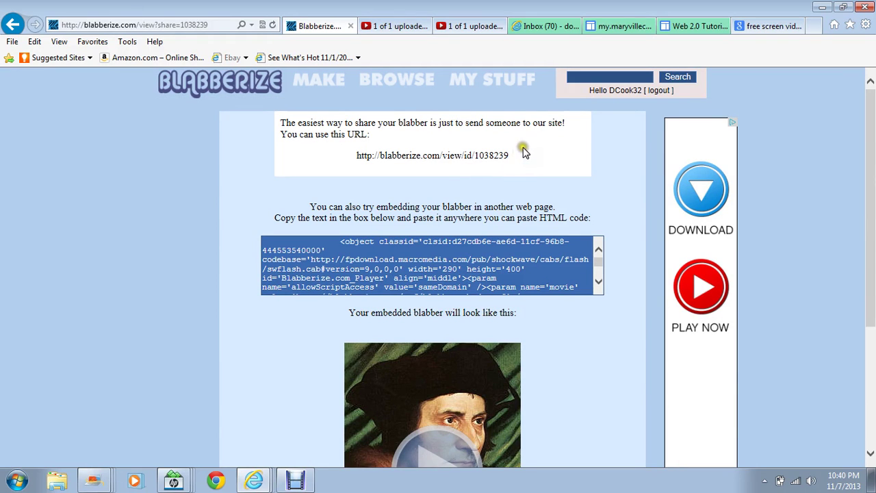
# Highlight the Blabber's share URL and bring up the Debut Video Capture window
pyautogui.moveTo(510, 156); pyautogui.dragTo(349, 147)
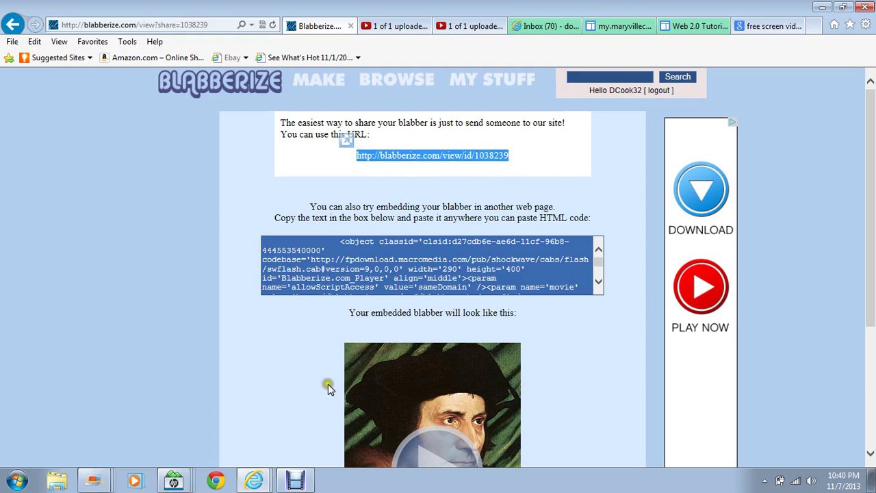
pyautogui.click(298, 483)
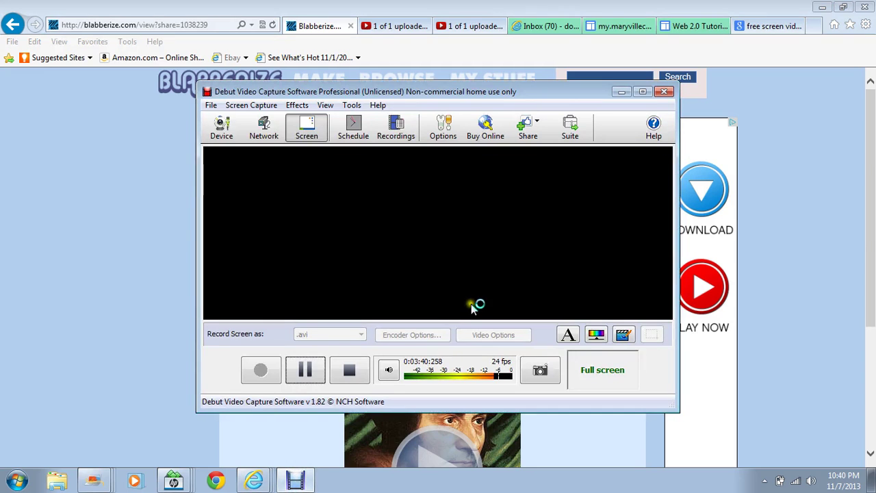